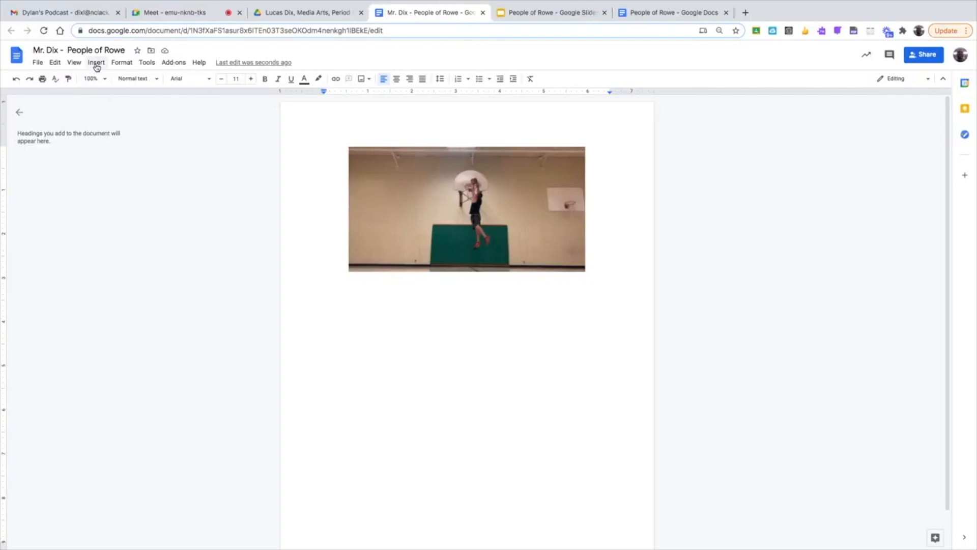
- Insert a one-column, two-row table below the image
{"action": "mouse_move", "coordinate": [98, 97]}
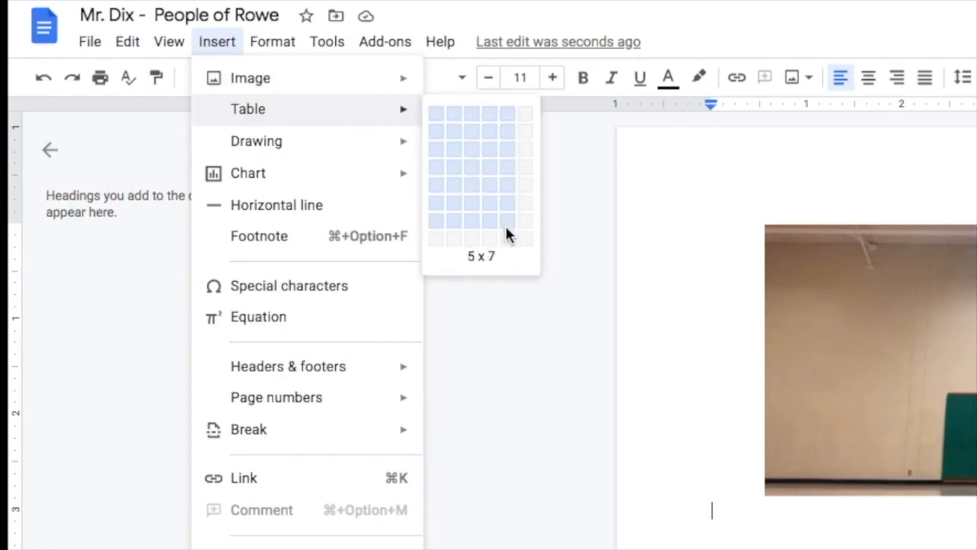
{"action": "left_click", "coordinate": [438, 123]}
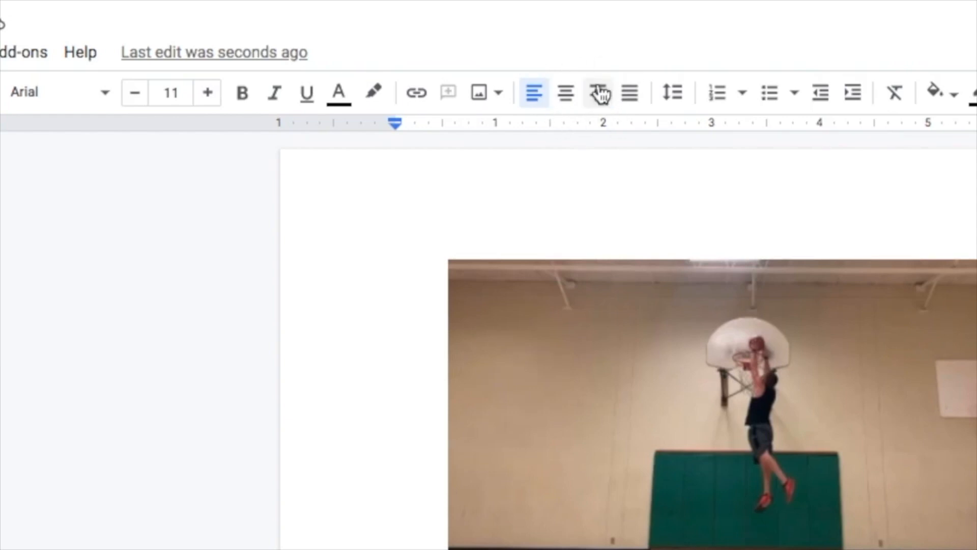
- Enter the centered, bold, italic heading "Missing Shots" in the table's first row, replacing "Hoops" with "Shots"
{"action": "left_click", "coordinate": [566, 101]}
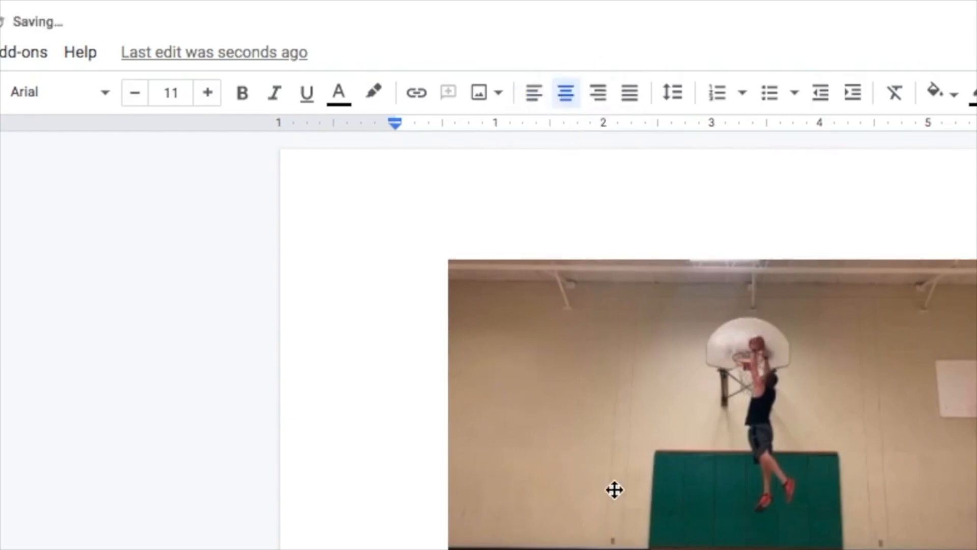
{"action": "left_click", "coordinate": [242, 97]}
{"action": "left_click", "coordinate": [275, 95]}
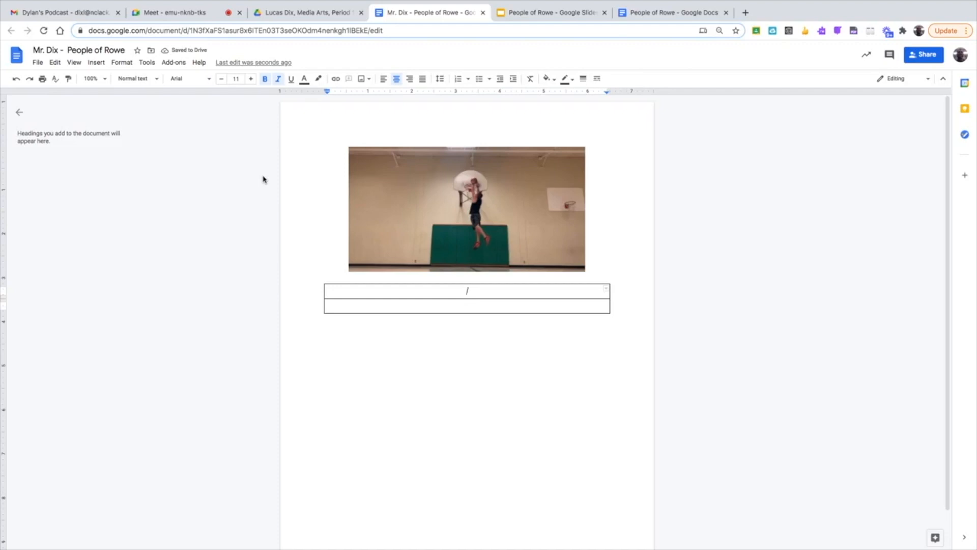
{"action": "type", "text": "Missing Hoops"}
{"action": "left_click_drag", "start_coordinate": [498, 289], "coordinate": [472, 288]}
{"action": "type", "text": "Shots"}
- Select the heading and toggle its bold and italic styling on and off repeatedly
{"action": "left_click_drag", "start_coordinate": [514, 293], "coordinate": [419, 289]}
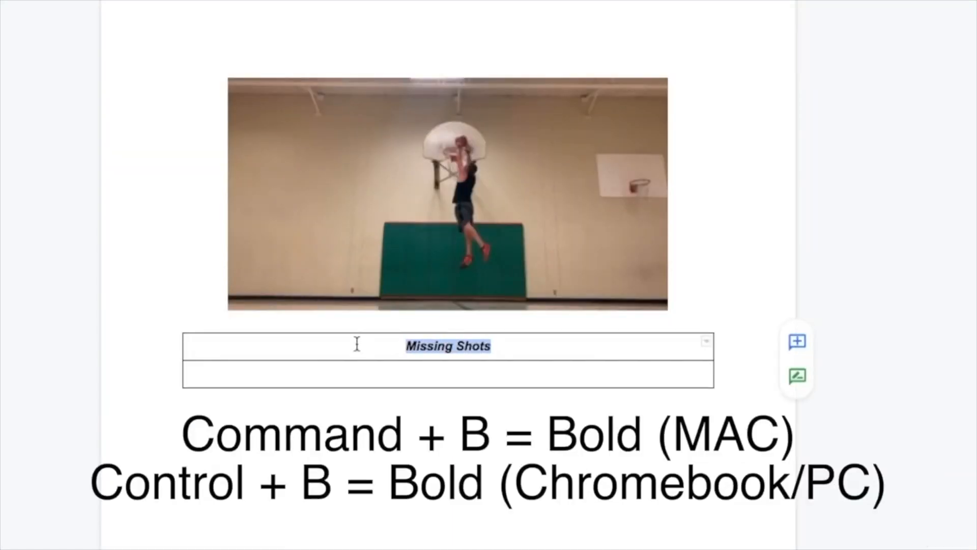
{"action": "key", "text": "ctrl+b"}
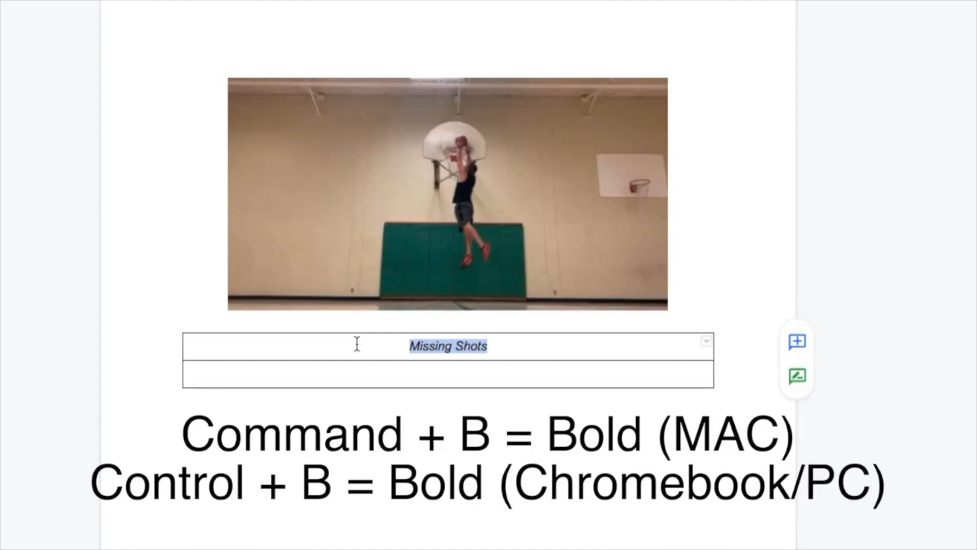
{"action": "key", "text": "ctrl+b"}
{"action": "key", "text": "ctrl+b"}
{"action": "key", "text": "ctrl+b"}
{"action": "key", "text": "ctrl+b"}
{"action": "key", "text": "ctrl+b"}
{"action": "key", "text": "ctrl+b"}
{"action": "key", "text": "ctrl+b"}
{"action": "key", "text": "ctrl+b"}
{"action": "key", "text": "ctrl+b"}
{"action": "key", "text": "ctrl+b"}
{"action": "key", "text": "ctrl+b"}
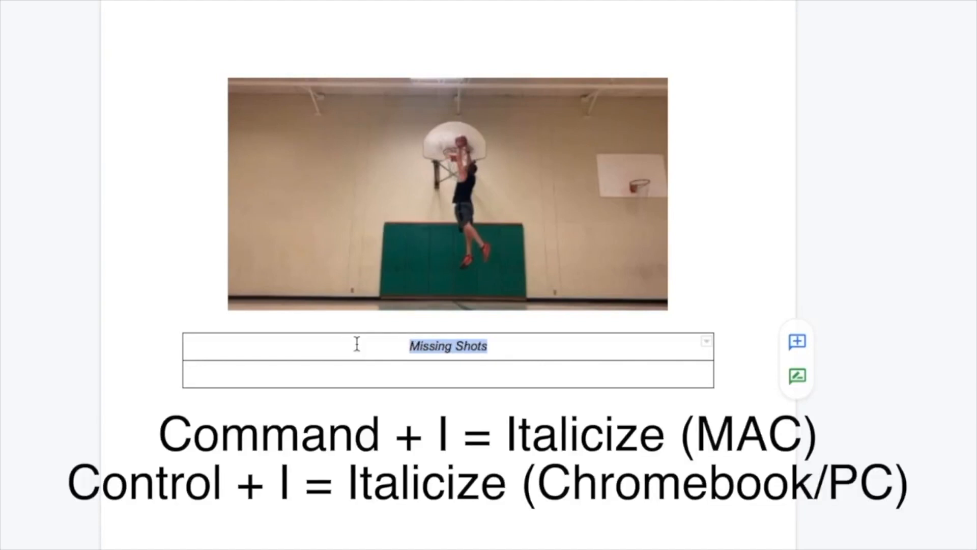
{"action": "key", "text": "ctrl+b"}
{"action": "key", "text": "ctrl+b"}
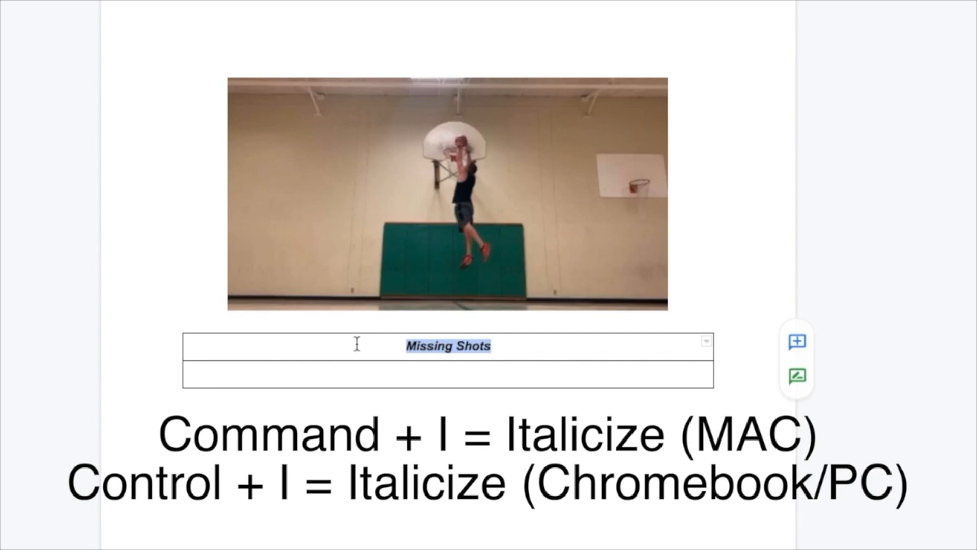
{"action": "key", "text": "ctrl+i"}
{"action": "key", "text": "ctrl+i"}
{"action": "key", "text": "ctrl+i"}
{"action": "key", "text": "ctrl+i"}
{"action": "key", "text": "ctrl+i"}
{"action": "key", "text": "ctrl+i"}
{"action": "key", "text": "ctrl+i"}
{"action": "key", "text": "ctrl+i"}
{"action": "key", "text": "ctrl+i"}
{"action": "key", "text": "ctrl+i"}
- Set the font size of the table's second row to 12
{"action": "left_click", "coordinate": [231, 375]}
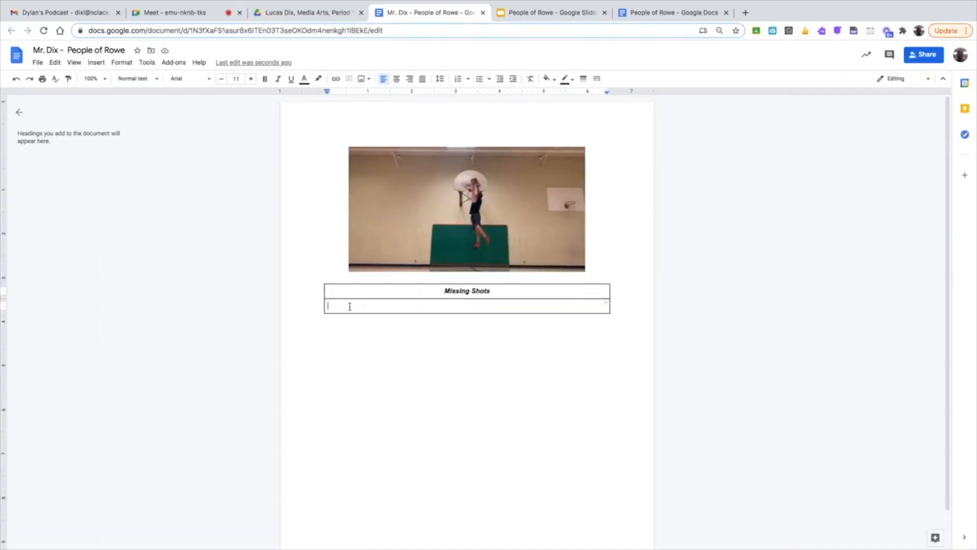
{"action": "left_click", "coordinate": [237, 79]}
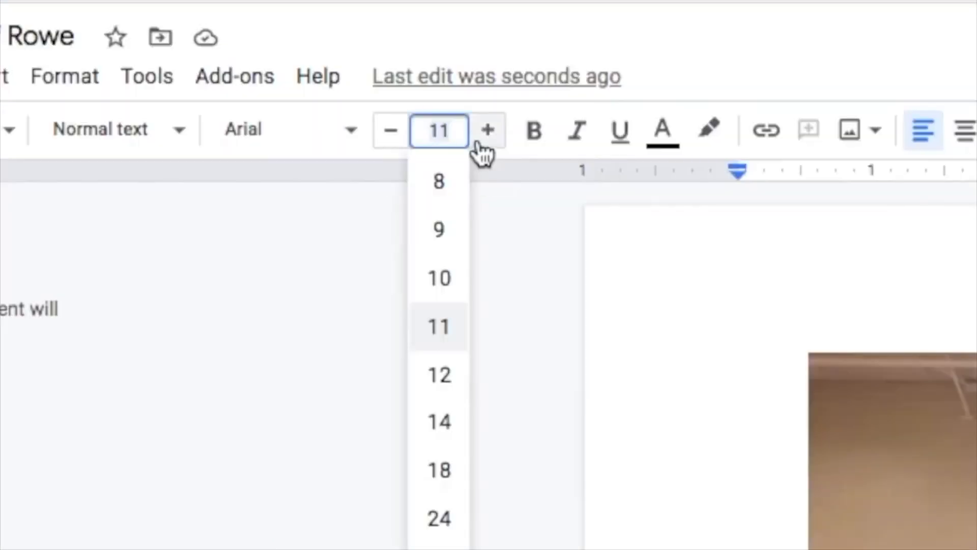
{"action": "left_click", "coordinate": [447, 375]}
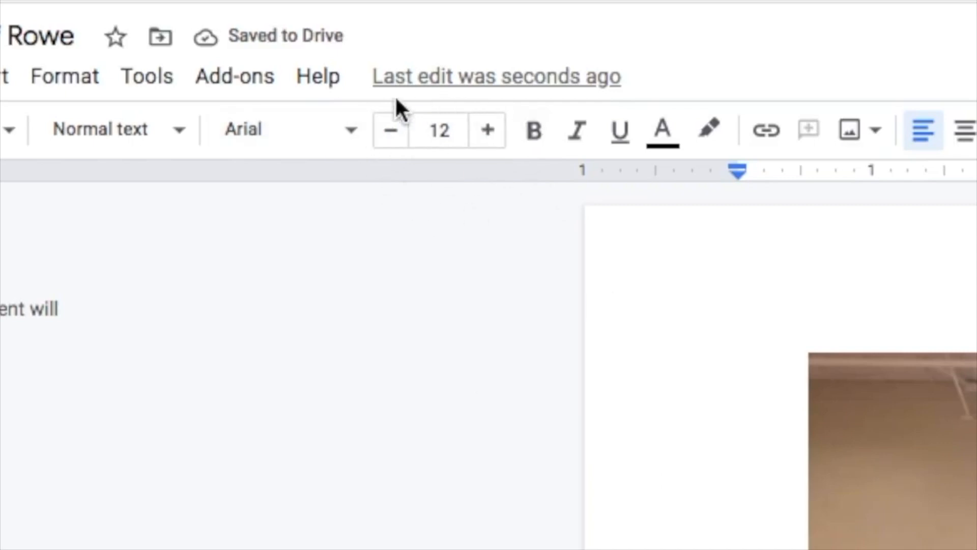
- Browse the font list and set the second row's font to Times New Roman
{"action": "left_click", "coordinate": [285, 136]}
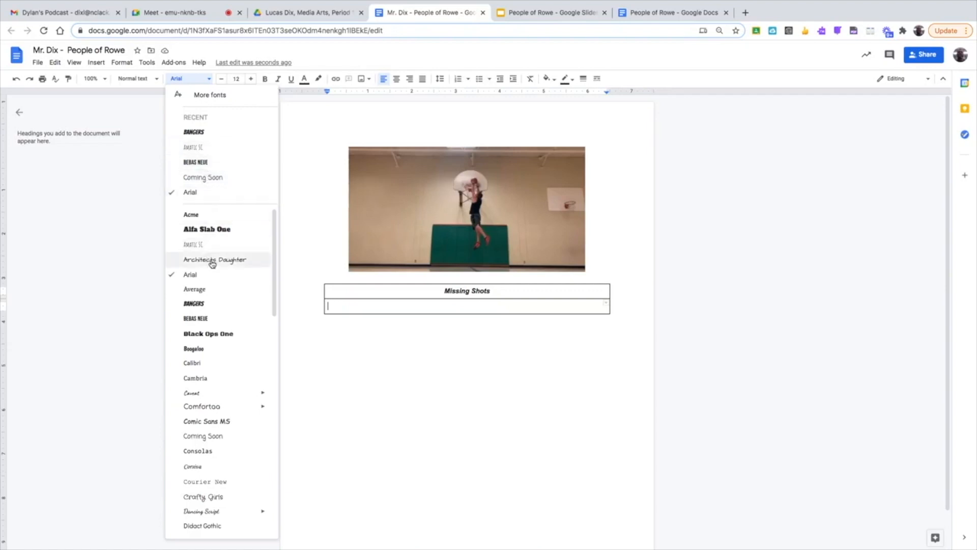
{"action": "left_click_drag", "start_coordinate": [274, 257], "coordinate": [267, 441]}
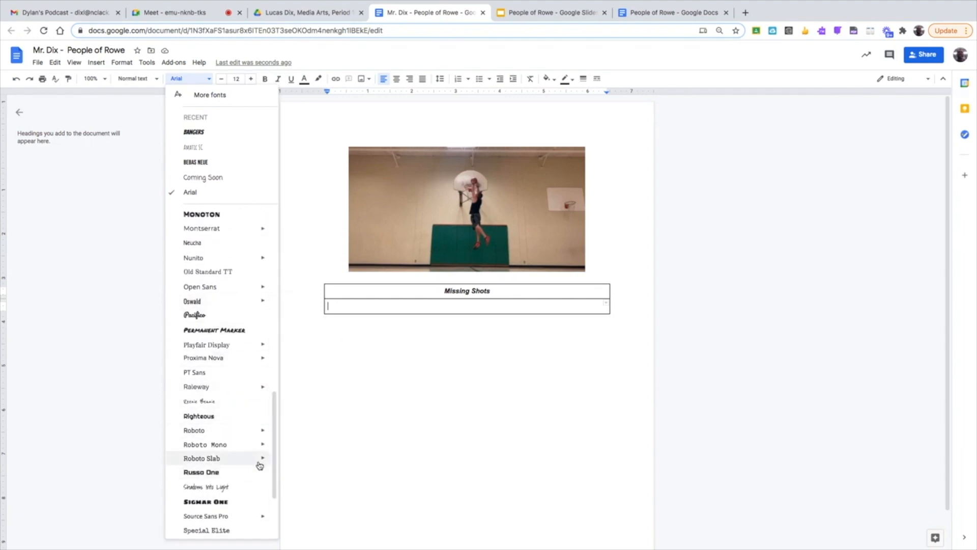
{"action": "left_click_drag", "start_coordinate": [275, 461], "coordinate": [279, 242]}
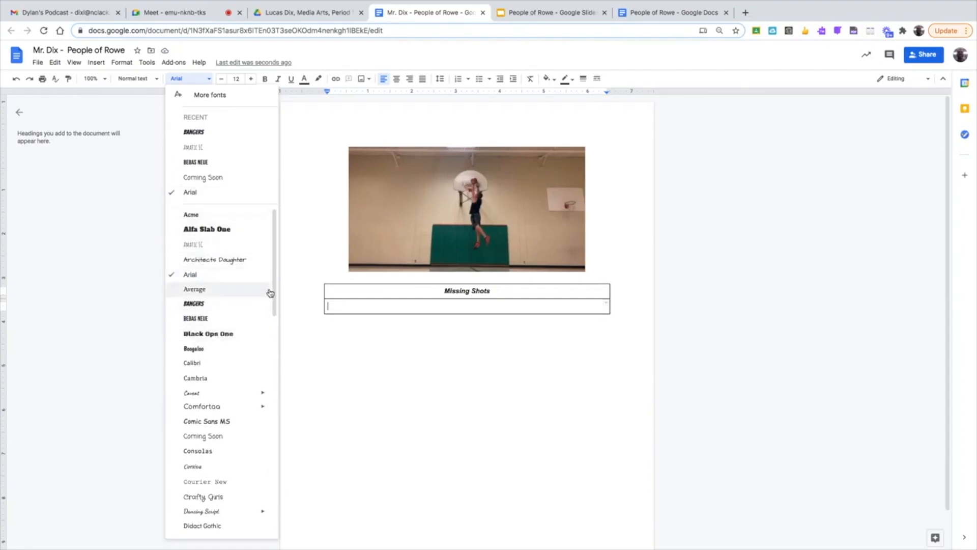
{"action": "left_click_drag", "start_coordinate": [275, 286], "coordinate": [234, 499]}
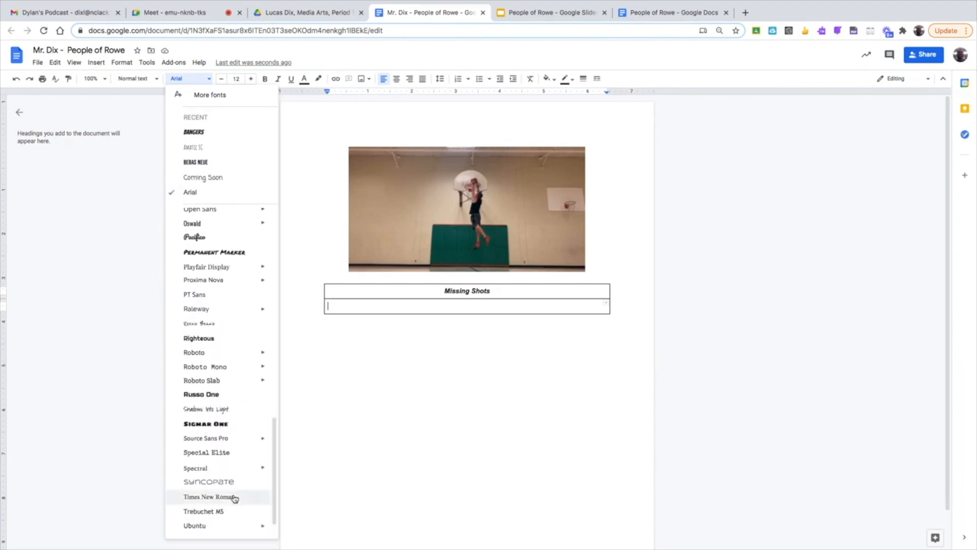
{"action": "left_click", "coordinate": [233, 499]}
- Apply the Times New Roman font to the "Missing Shots" heading
{"action": "left_click_drag", "start_coordinate": [501, 290], "coordinate": [421, 285]}
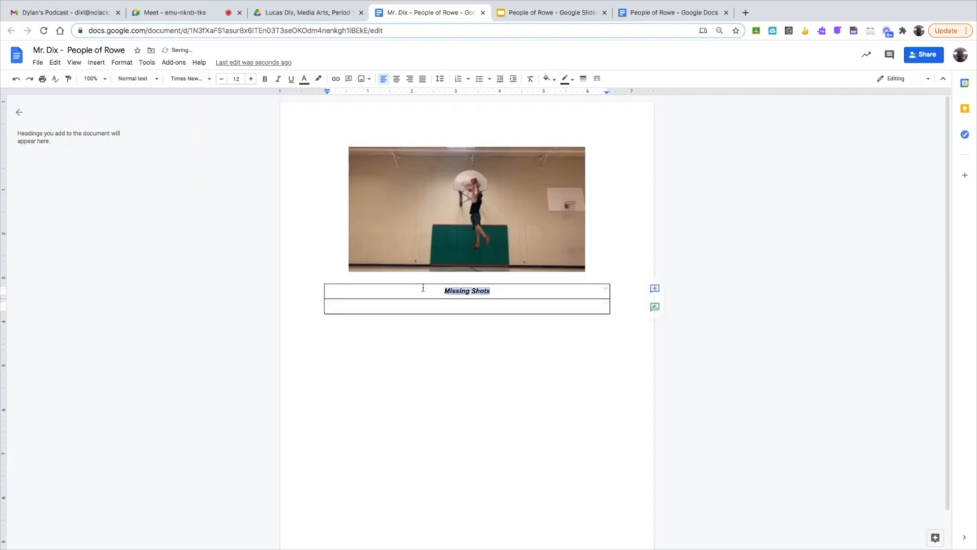
{"action": "left_click", "coordinate": [189, 78]}
{"action": "left_click", "coordinate": [203, 132]}
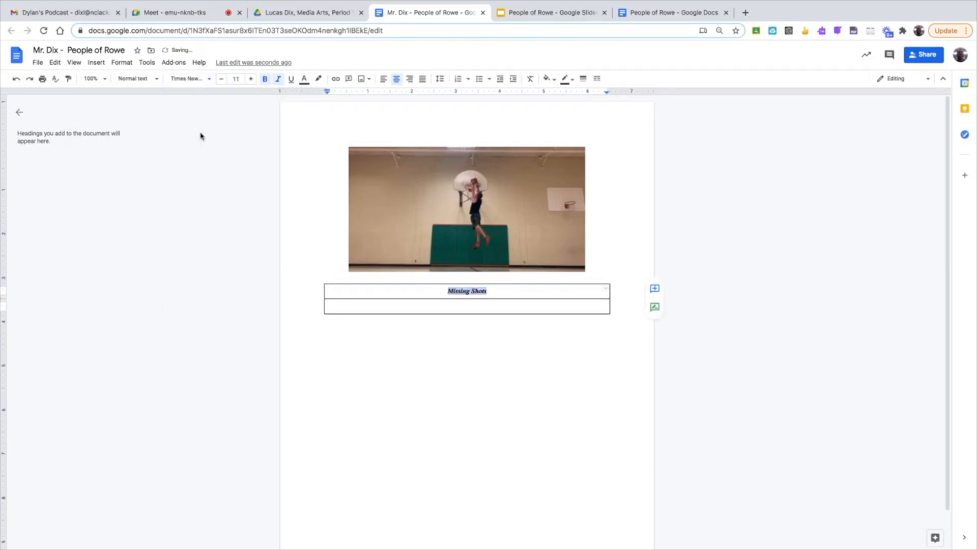
- Set the line spacing of the table's second row to Double
{"action": "left_click", "coordinate": [402, 306]}
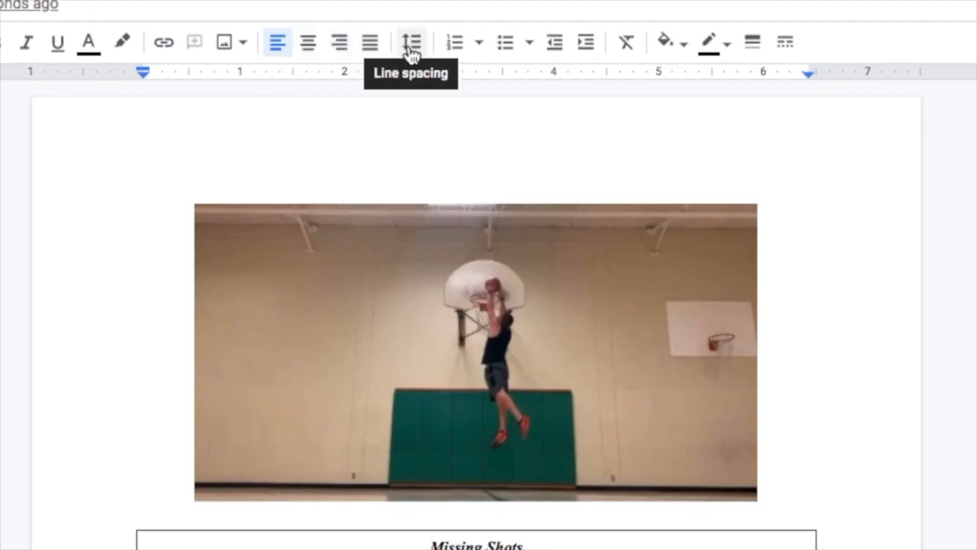
{"action": "left_click", "coordinate": [413, 43]}
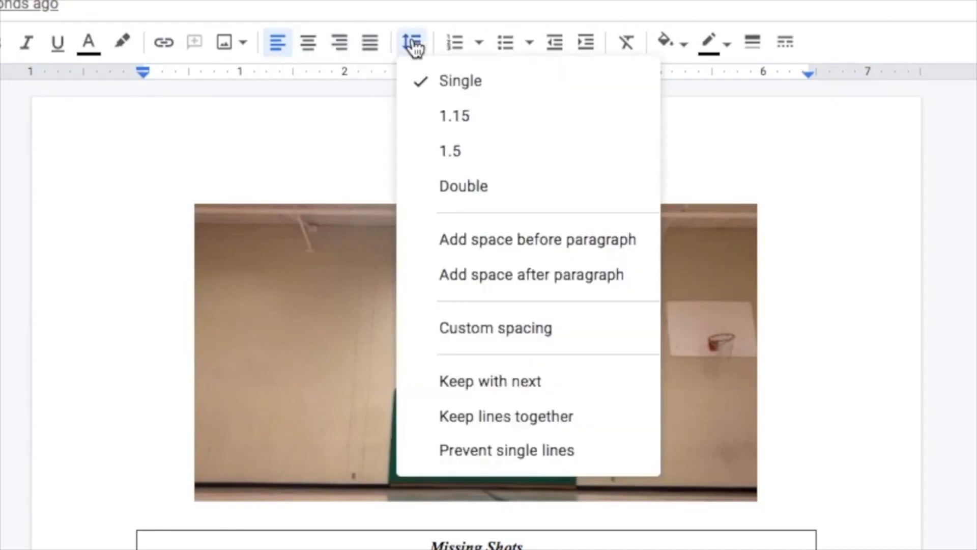
{"action": "left_click", "coordinate": [450, 188]}
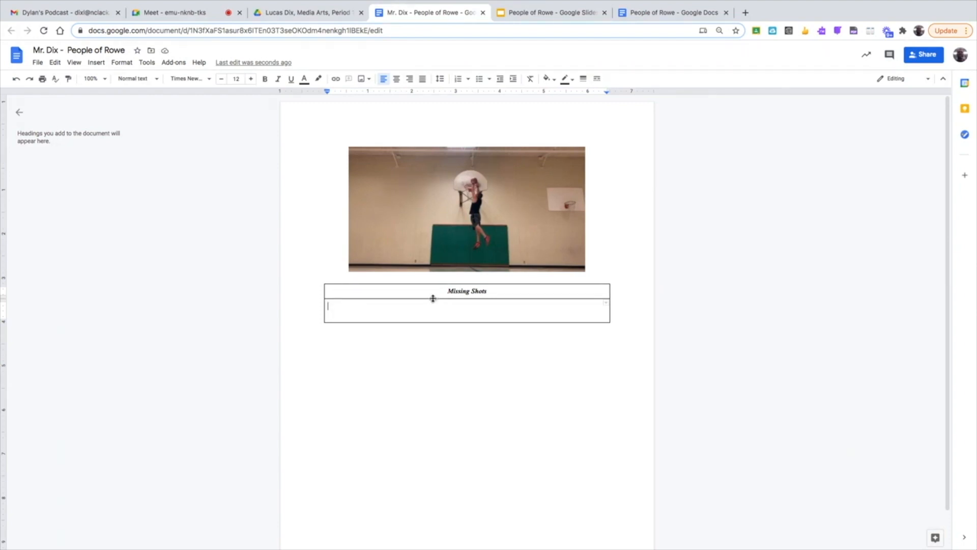
- Type the opening paragraph about starting to hoop at 8 years old into the second row
{"action": "type", "text": "I started hooping when I was 7 years old. I remember the weat"}
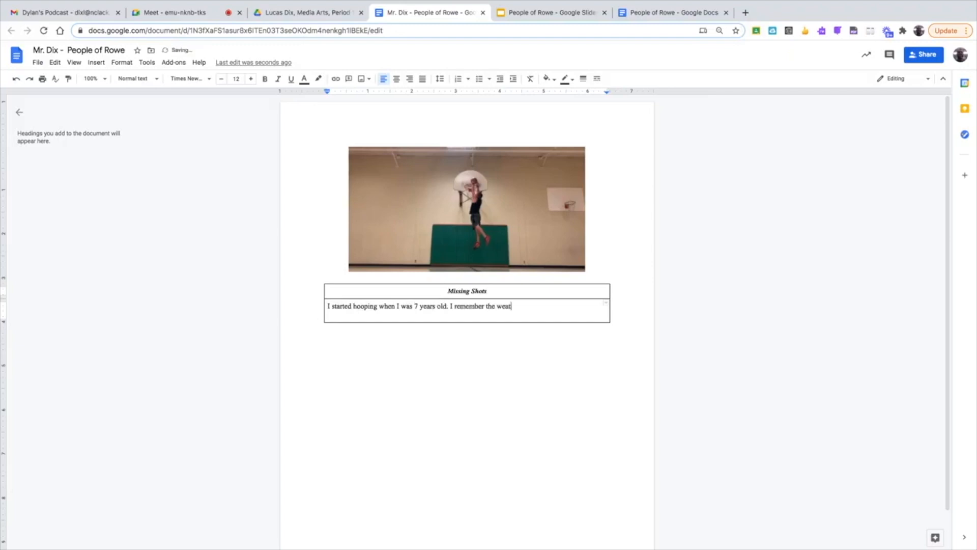
{"action": "type", "text": "her shifting from autumn to winter on the playground at my elementary school, and since basketball season was starting up inside gymnasiums everywhere across the country, it "}
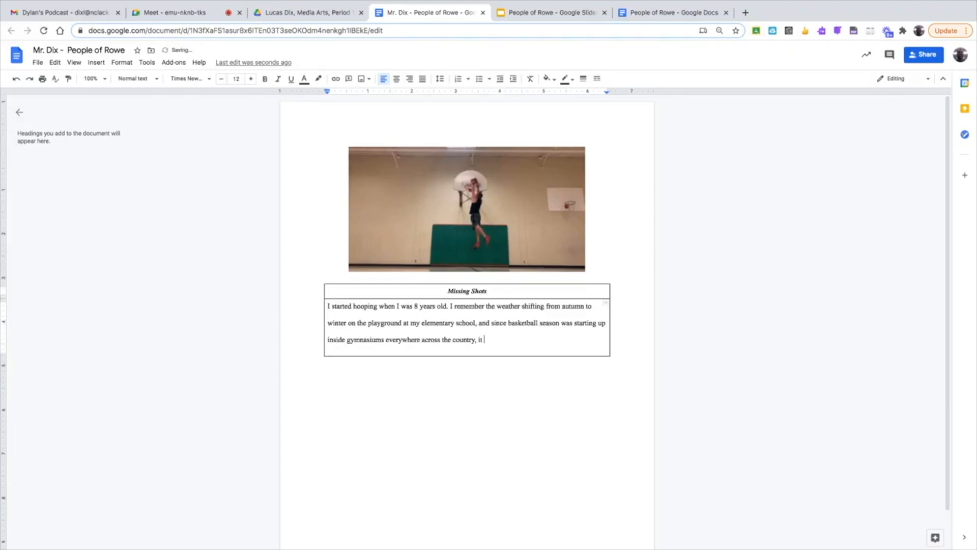
{"action": "type", "text": "was kicking into gear at Forest Park Elementary as well. I wasn't very good, but I wanted to play with my friends at recess, so I had to learn how to play."}
- Add the remaining story paragraphs about tryouts, high school hoops, and missing the game now
{"action": "key", "text": "Return"}
{"action": "type", "text": "Fast forward to 6th grade, and I'm in my basement the day after Christmas, playing video games with my cousin, and my parents came downsta"}
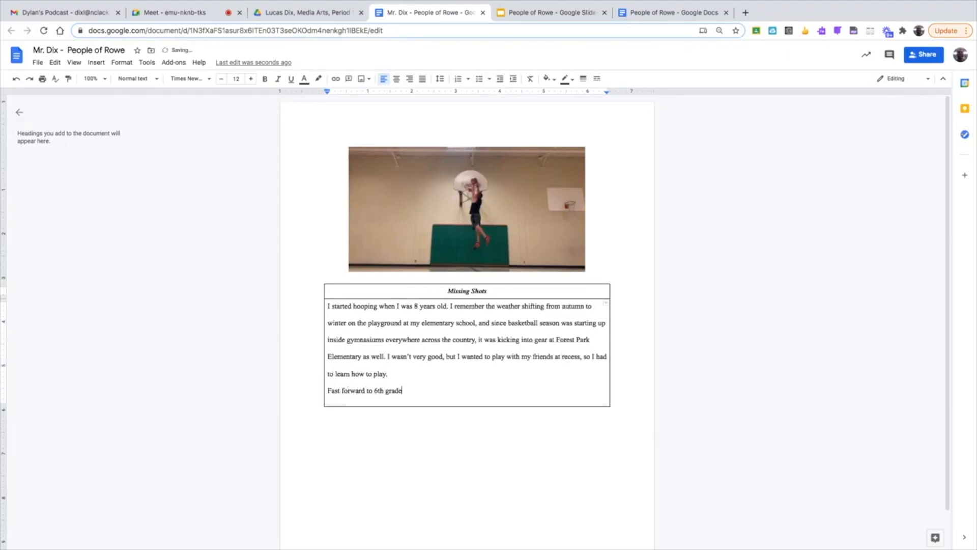
{"action": "type", "text": "irs. \"It's time to go to basketball tryouts.\""}
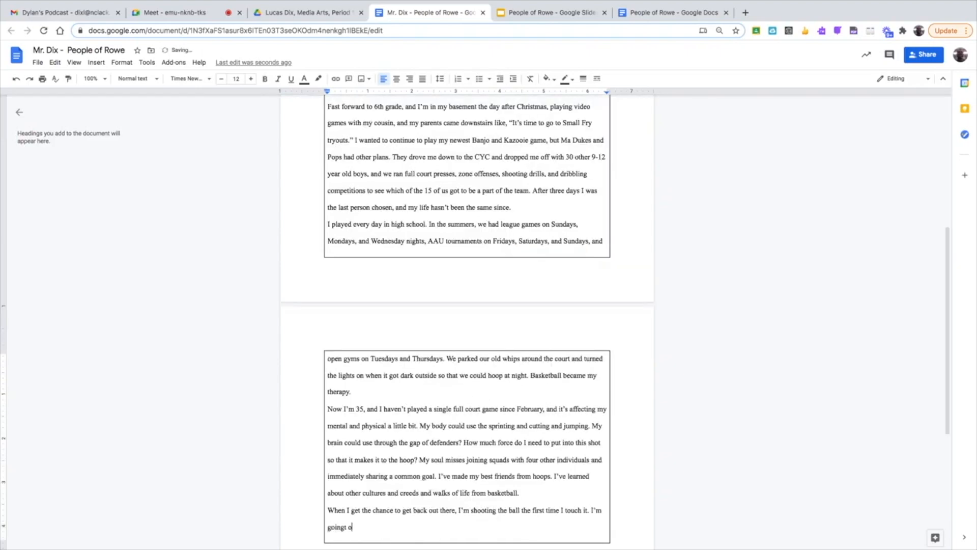
{"action": "type", "text": "to plant my feet, bend my knees, find the grooves and seems of the Wilson Evolution in my"}
{"action": "type", "text": " hands, aim for the back of the rim, elevate, and let it ride. And when that orange sphere strikes a symphony when it charges through the nylon net up at Milwaukie High School, I'm going to run my mou"}
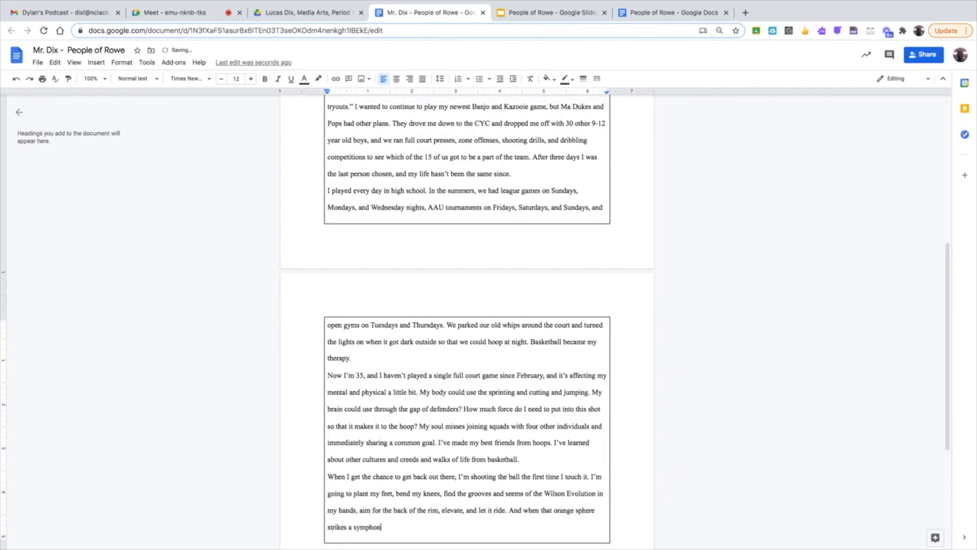
{"action": "type", "text": "th a little bit, joke with a teammate, and everything will be fine for that split second."}
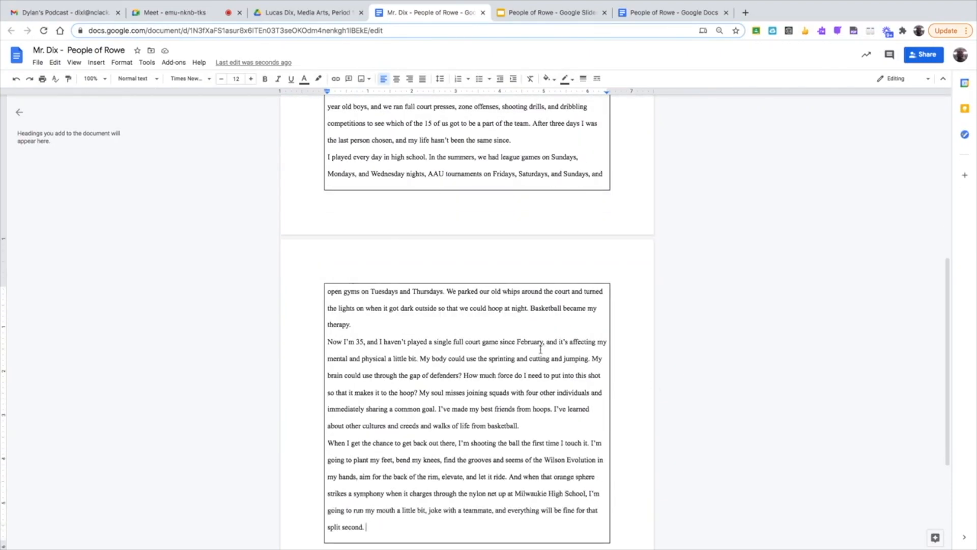
- Run the spelling and grammar check and accept changing "seems" to "seams"
{"action": "scroll", "coordinate": [455, 275], "scroll_direction": "up", "scroll_amount": 15}
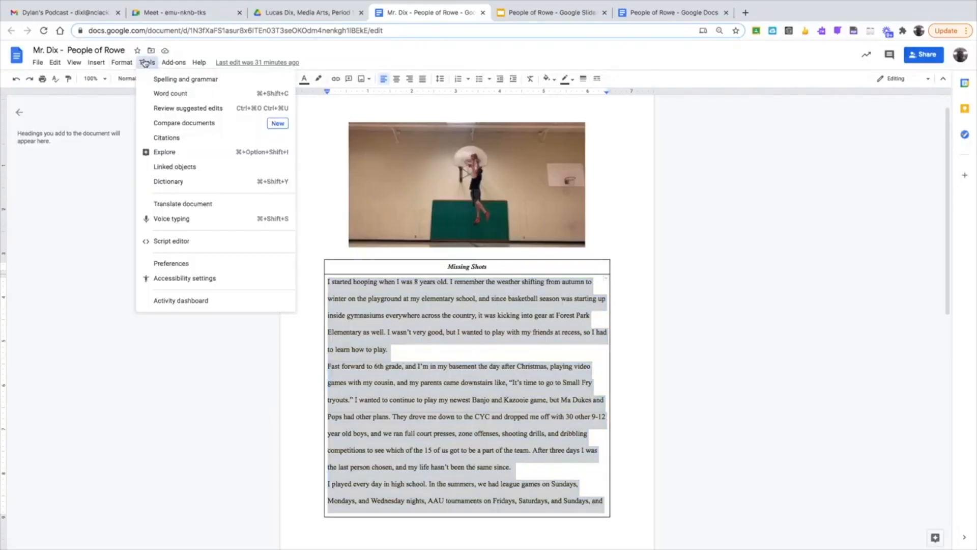
{"action": "left_click", "coordinate": [147, 65]}
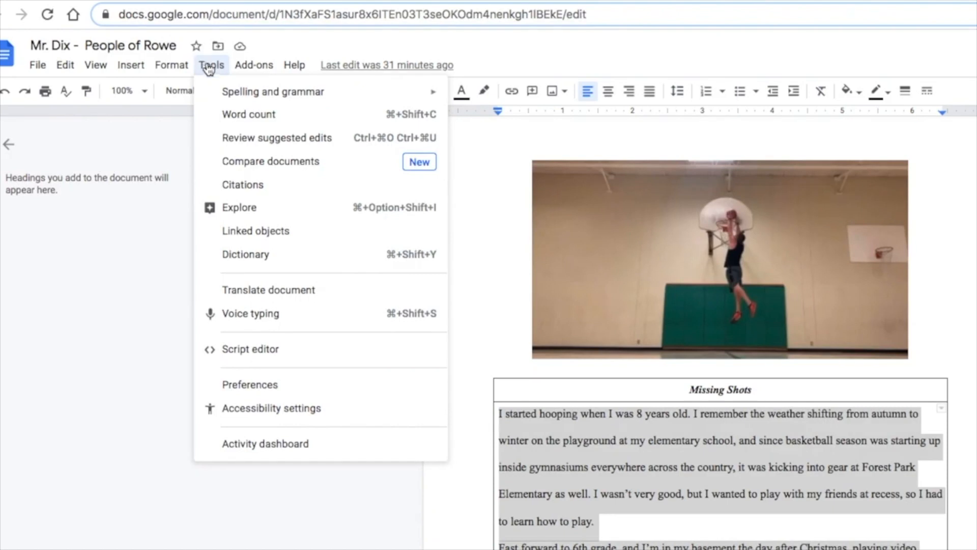
{"action": "mouse_move", "coordinate": [212, 93]}
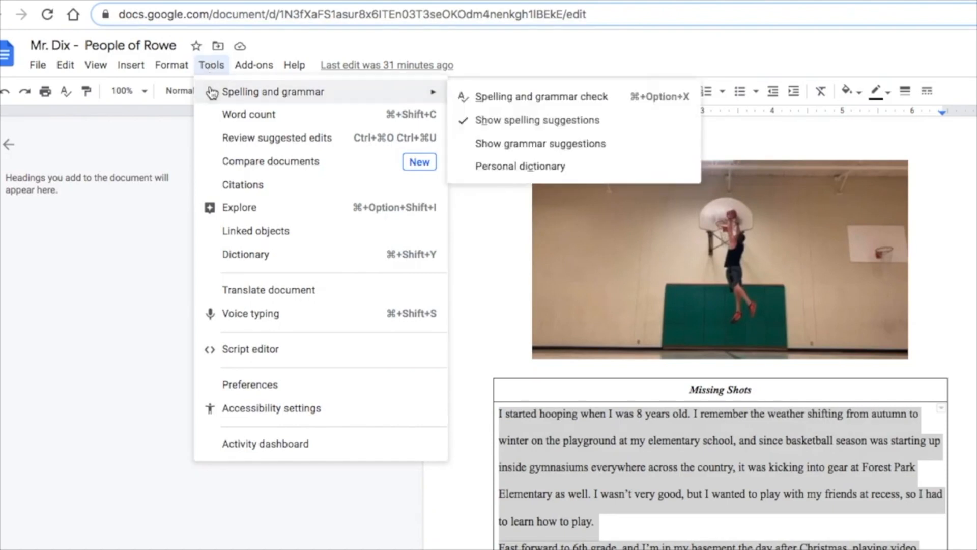
{"action": "left_click", "coordinate": [502, 97]}
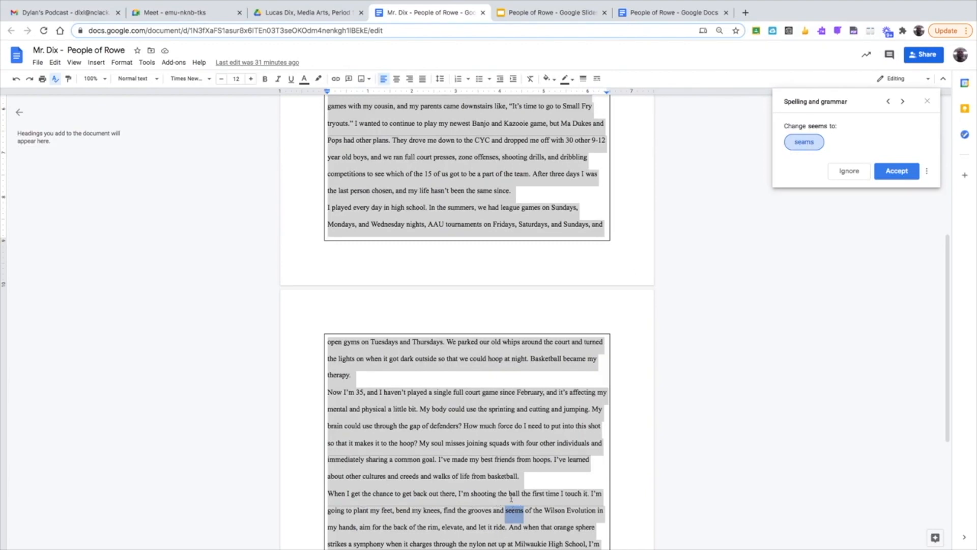
{"action": "left_click", "coordinate": [891, 175]}
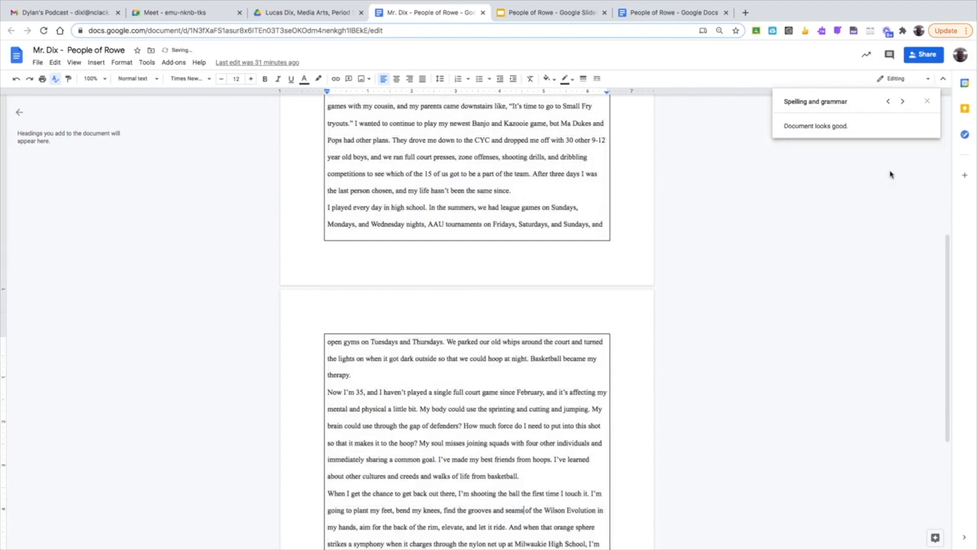
{"action": "left_click_drag", "start_coordinate": [945, 251], "coordinate": [912, 56]}
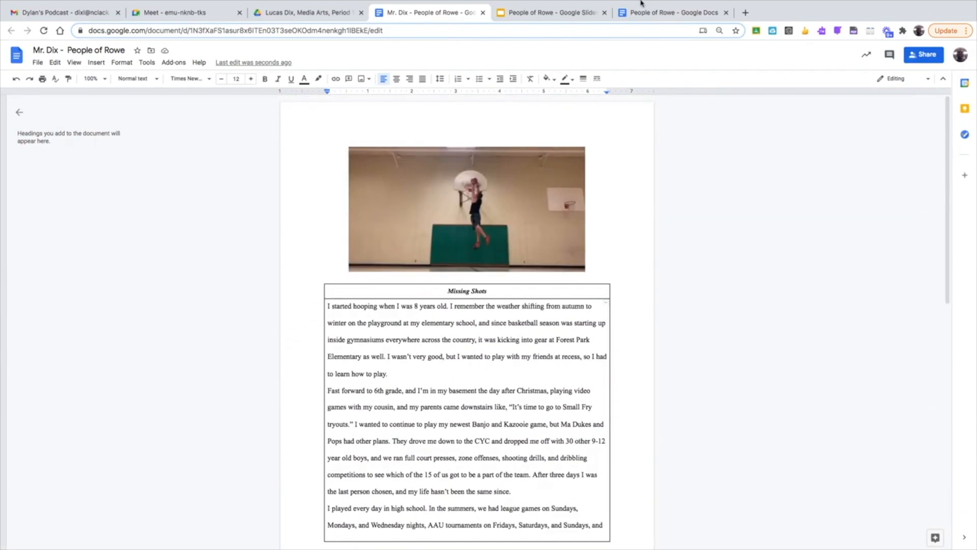
{"action": "mouse_move", "coordinate": [576, 4]}
{"action": "left_click", "coordinate": [131, 79]}
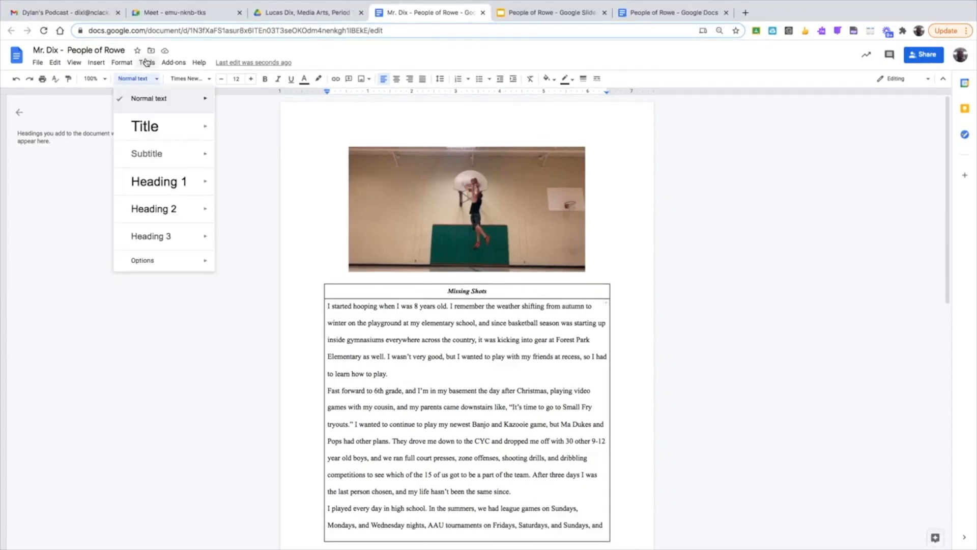
{"action": "left_click", "coordinate": [147, 62]}
{"action": "mouse_move", "coordinate": [168, 80]}
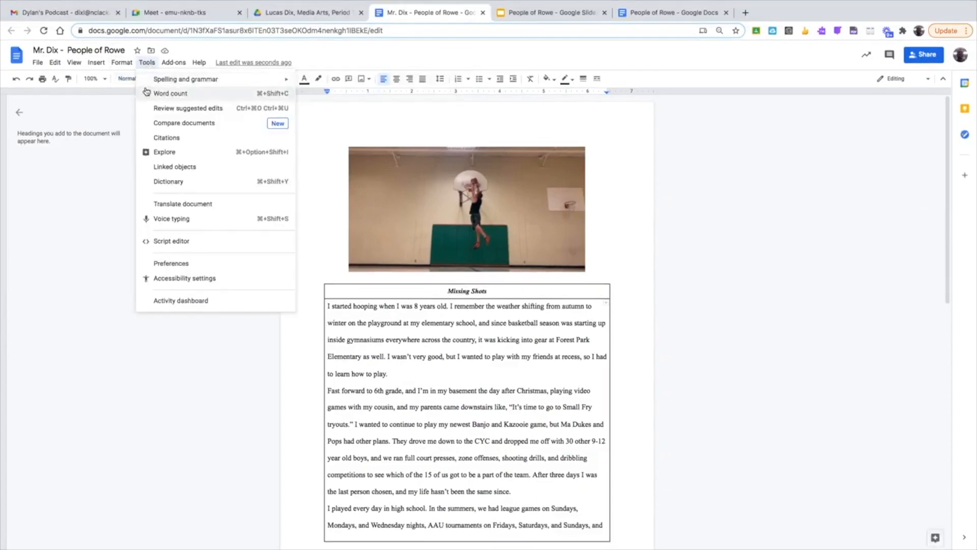
{"action": "left_click", "coordinate": [95, 139]}
- Highlight the closing sentences of the last paragraph in magenta
{"action": "left_click_drag", "start_coordinate": [952, 251], "coordinate": [952, 448]}
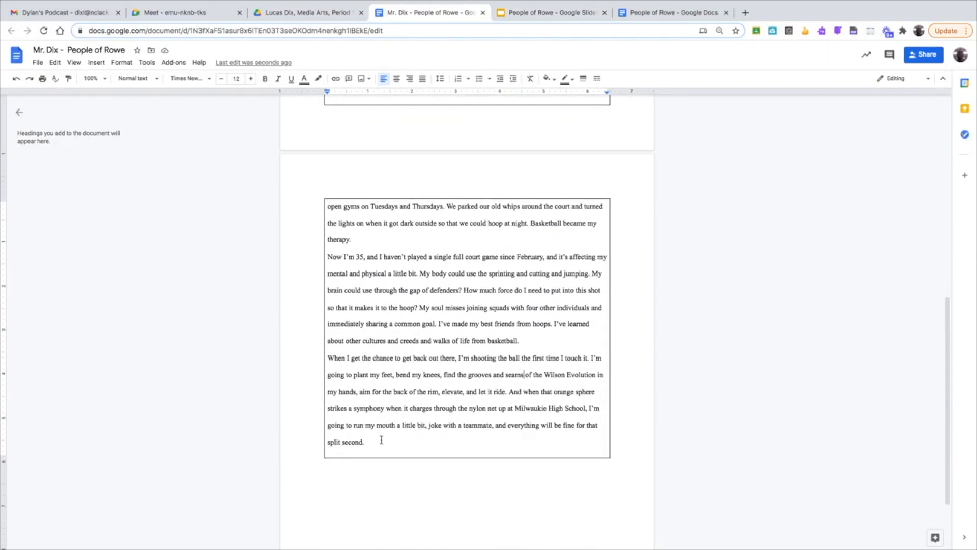
{"action": "left_click_drag", "start_coordinate": [382, 440], "coordinate": [511, 391]}
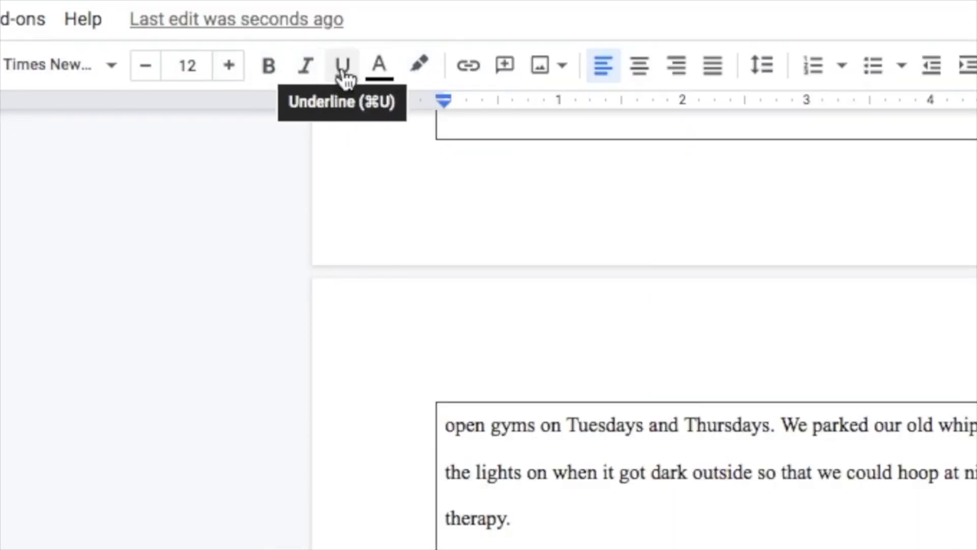
{"action": "left_click", "coordinate": [413, 72]}
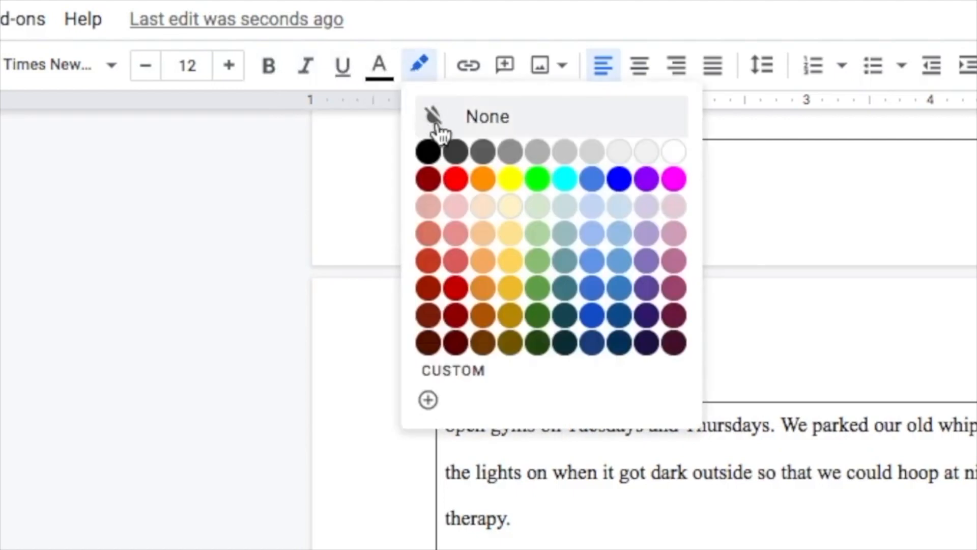
{"action": "left_click", "coordinate": [674, 181]}
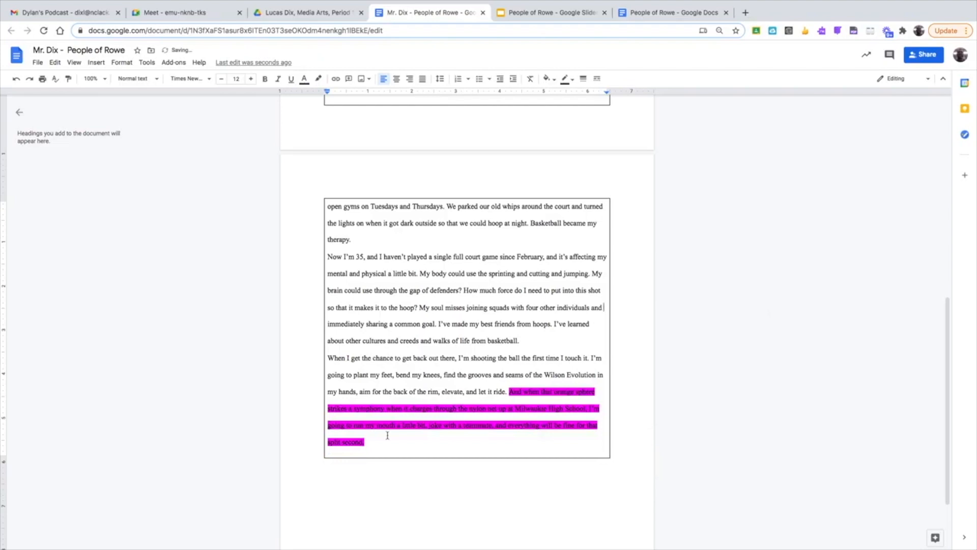